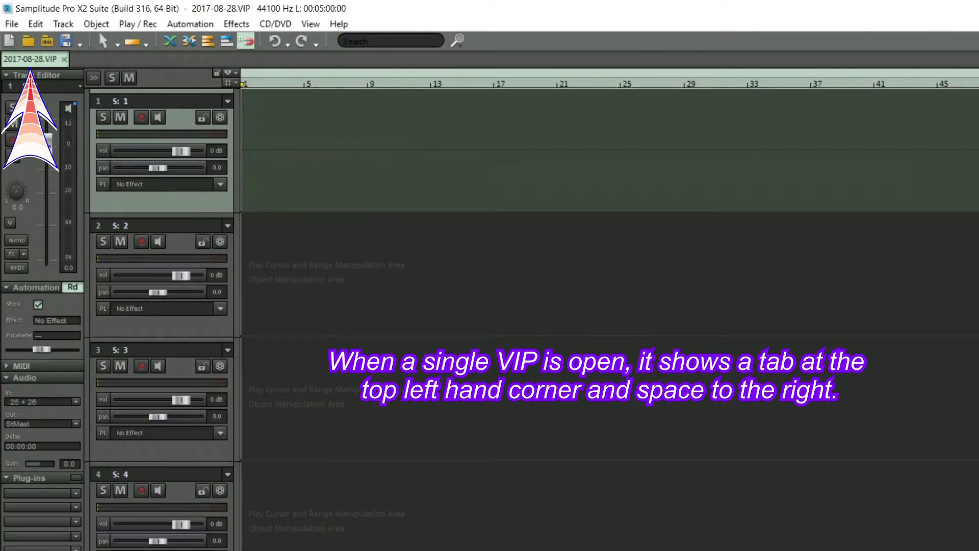
Bring Samplitude X3 to the front from Task View, then activate the lower docker and the main window
{"action": "key", "text": "super+Tab"}
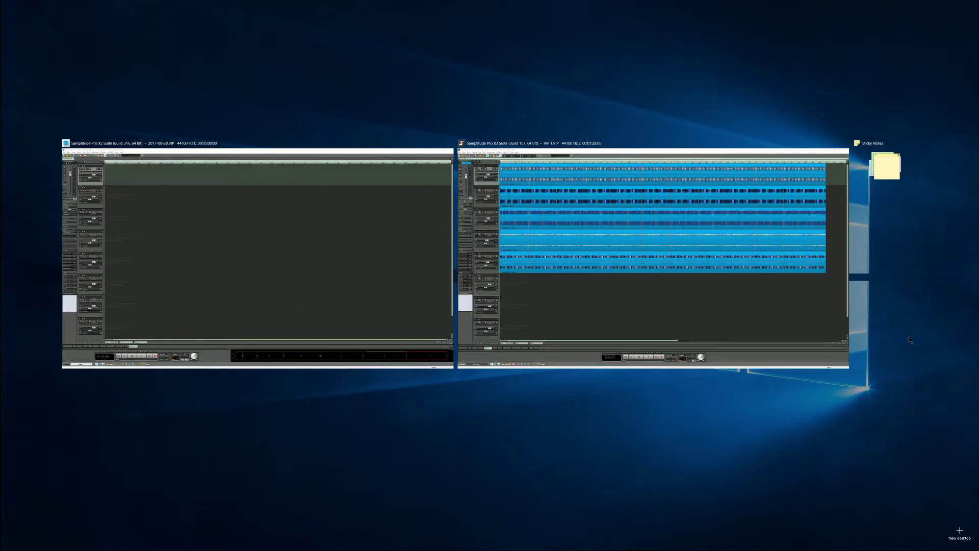
{"action": "key", "text": "Right"}
{"action": "key", "text": "Return"}
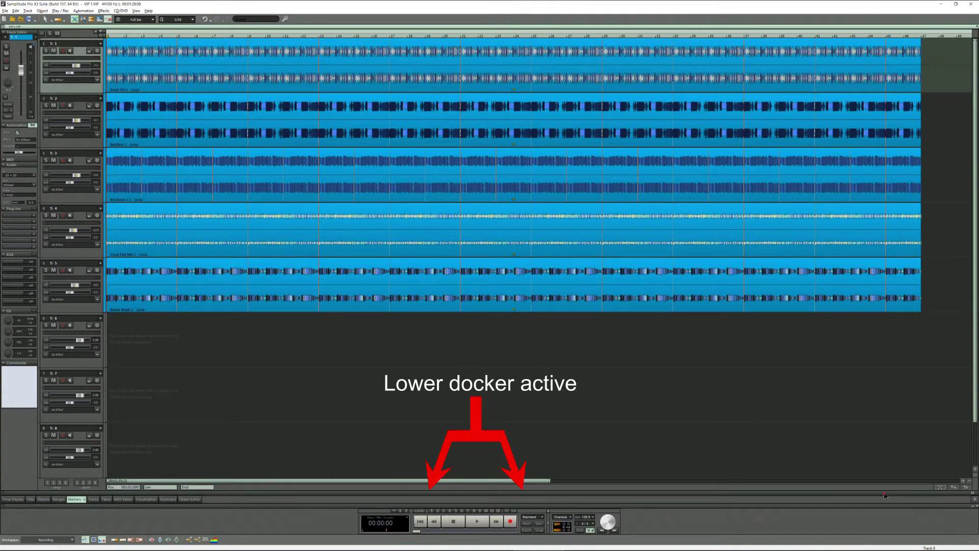
{"action": "left_click", "coordinate": [884, 493]}
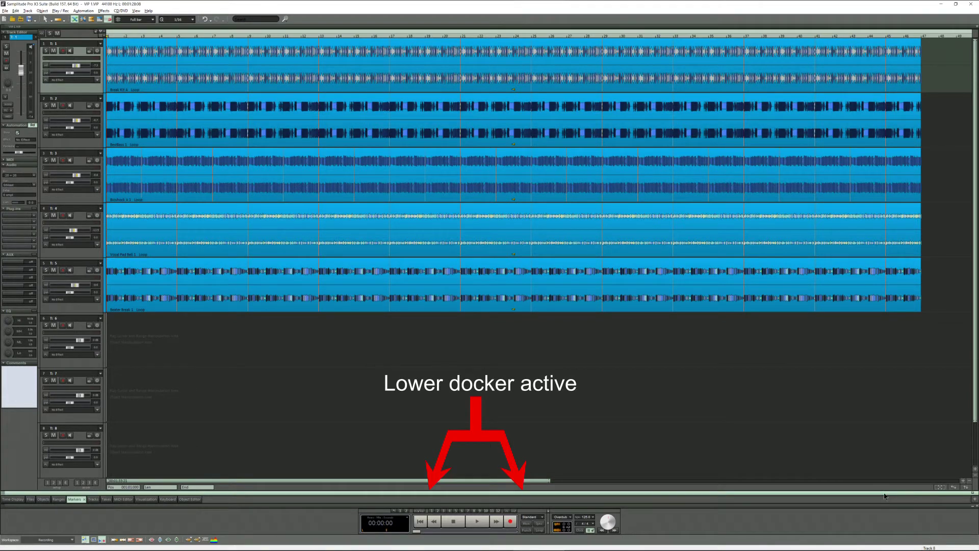
{"action": "left_click", "coordinate": [771, 29]}
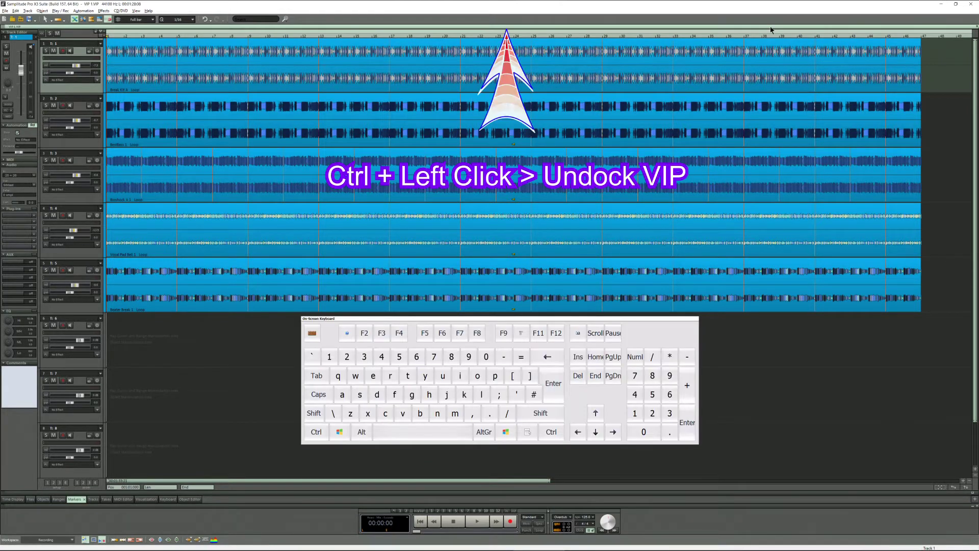
Undock the VIP 1 project into a floating window, toggle its size, and maximize it full screen
{"action": "key", "text": "ctrl"}
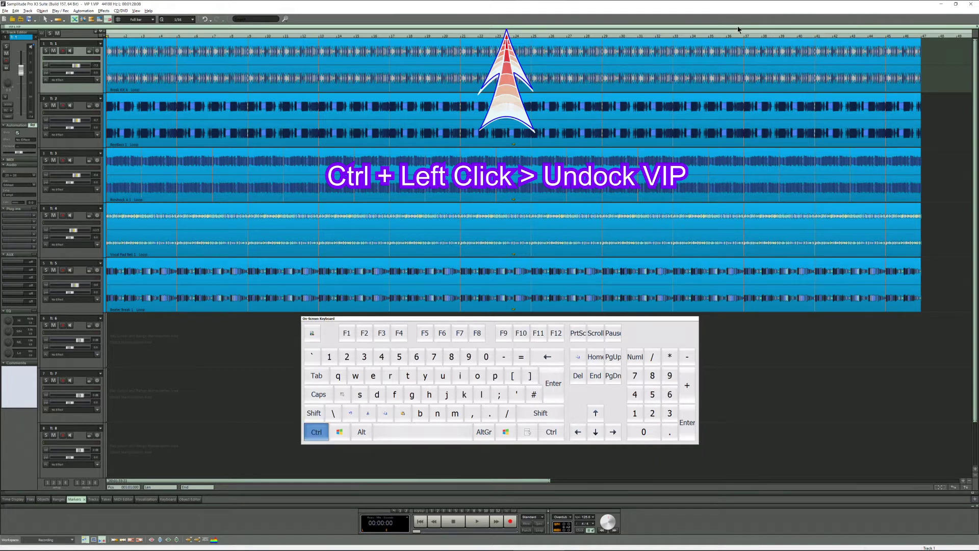
{"action": "left_click", "coordinate": [737, 30], "text": "ctrl"}
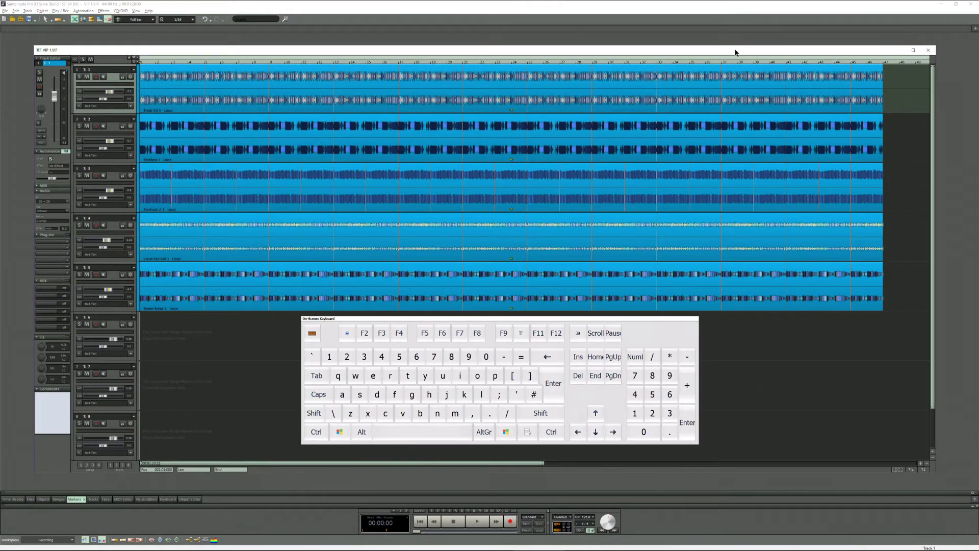
{"action": "double_click", "coordinate": [680, 51]}
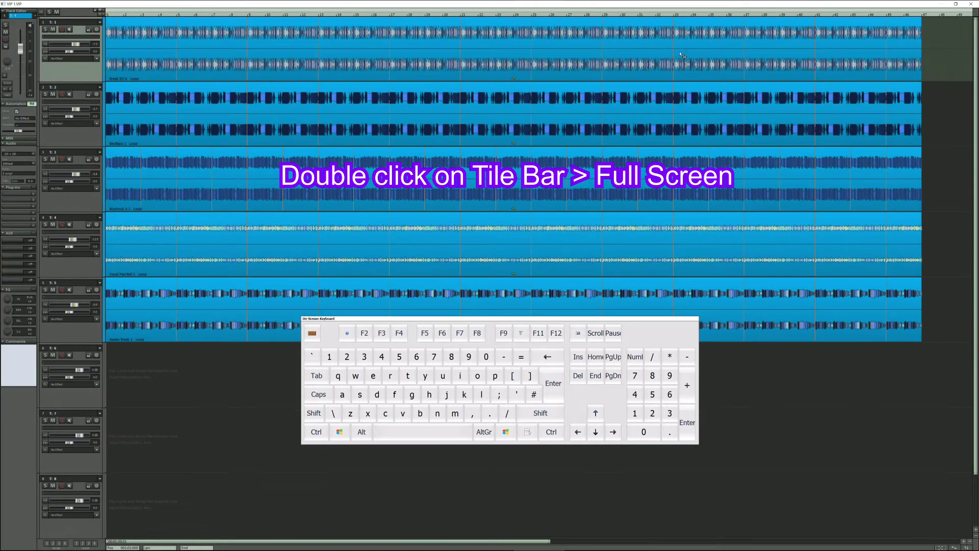
{"action": "double_click", "coordinate": [889, 5]}
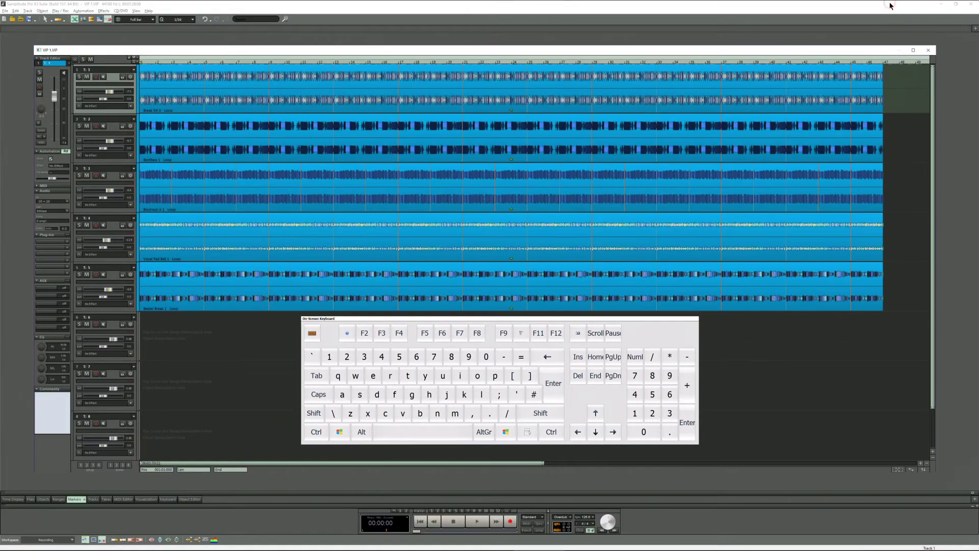
{"action": "left_click", "coordinate": [913, 51]}
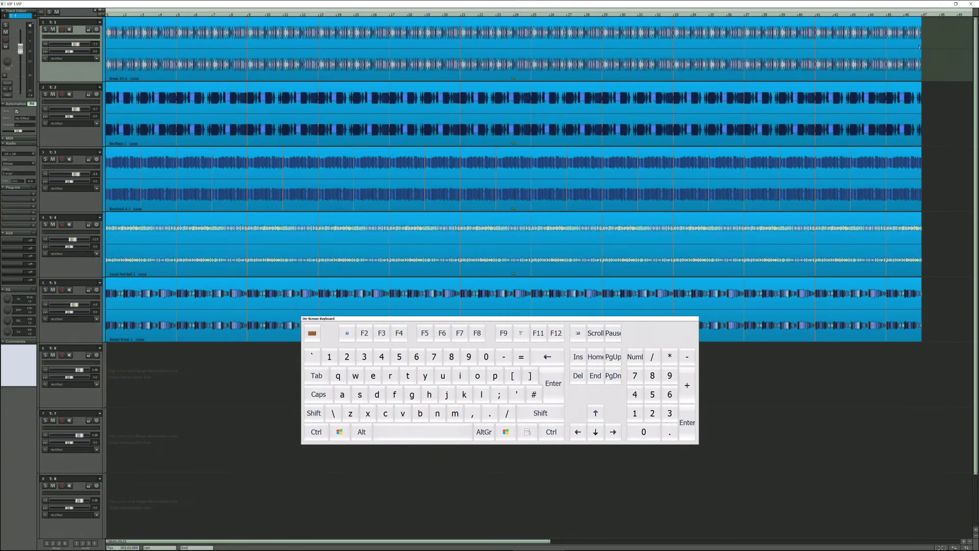
Restore the floating VIP 1 window and re-dock it into the main window with Ctrl+click
{"action": "left_click", "coordinate": [955, 5], "text": "ctrl"}
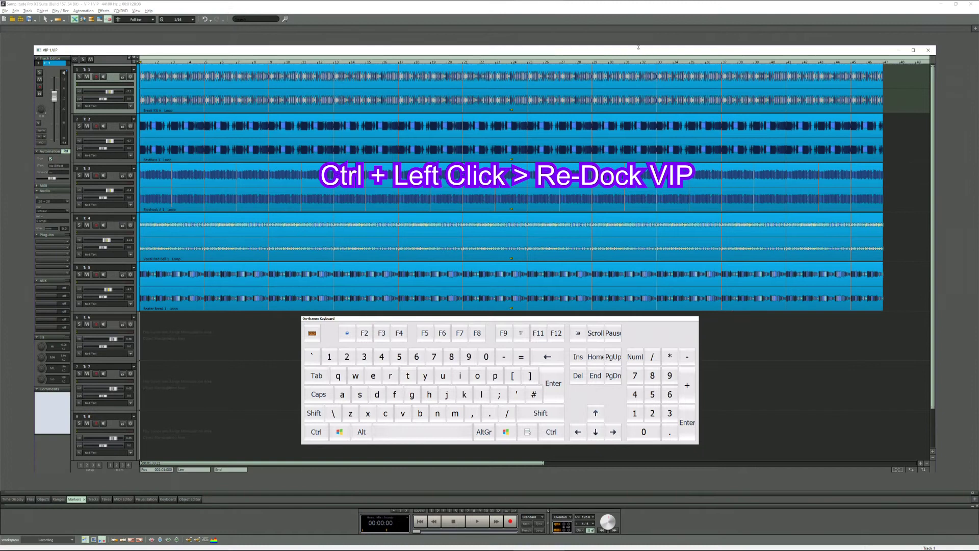
{"action": "key", "text": "ctrl"}
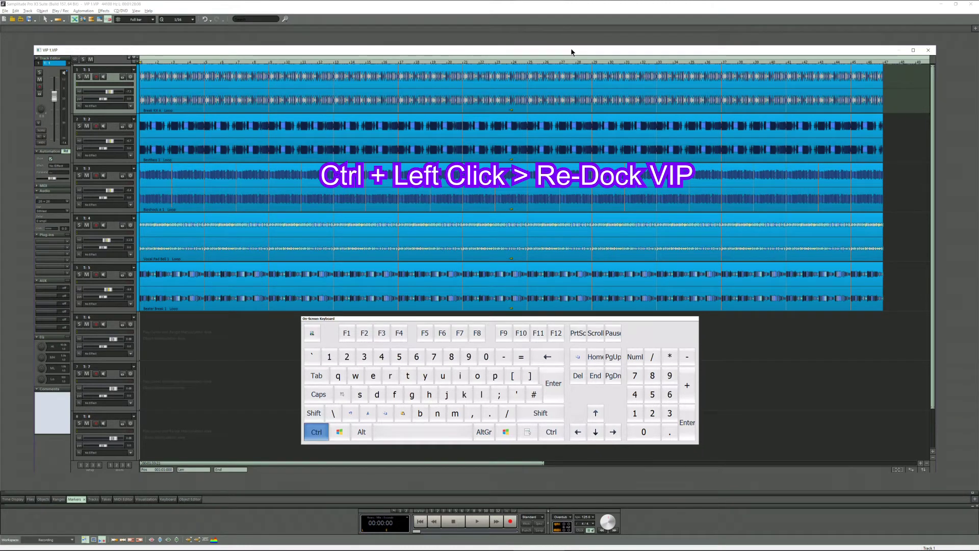
{"action": "left_click", "coordinate": [570, 51], "text": "ctrl"}
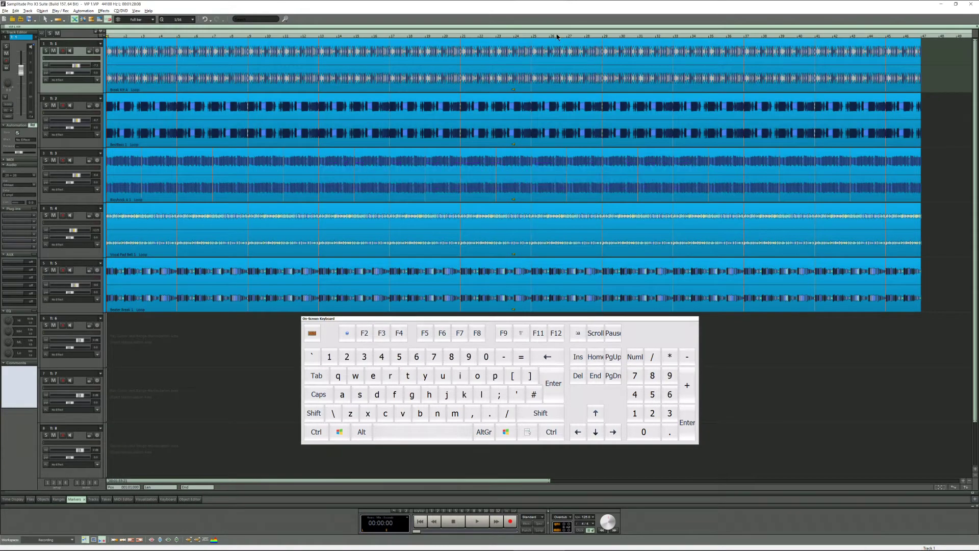
Undock VIP 1 again and drag it onto the docking guide to dock it
{"action": "left_click", "coordinate": [556, 28], "text": "ctrl"}
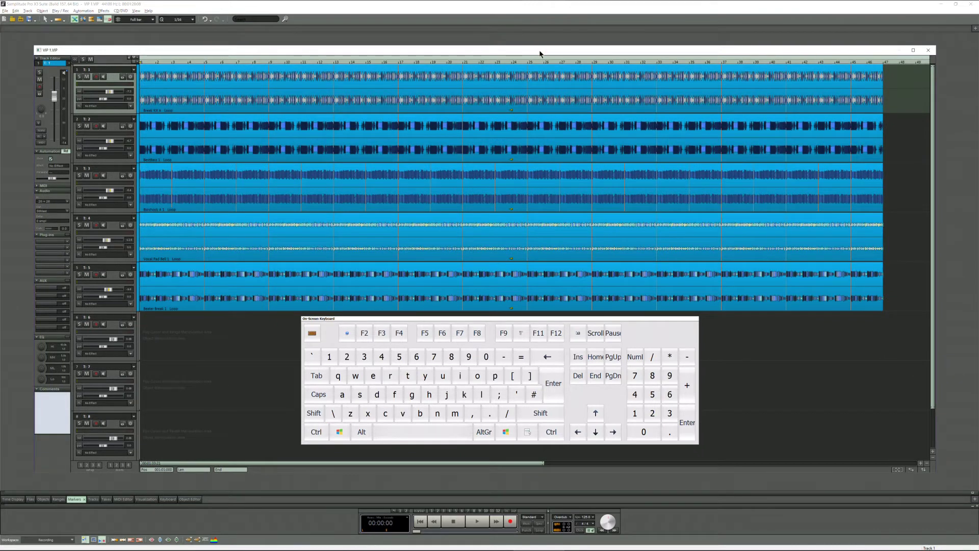
{"action": "left_click_drag", "start_coordinate": [540, 53], "coordinate": [542, 34]}
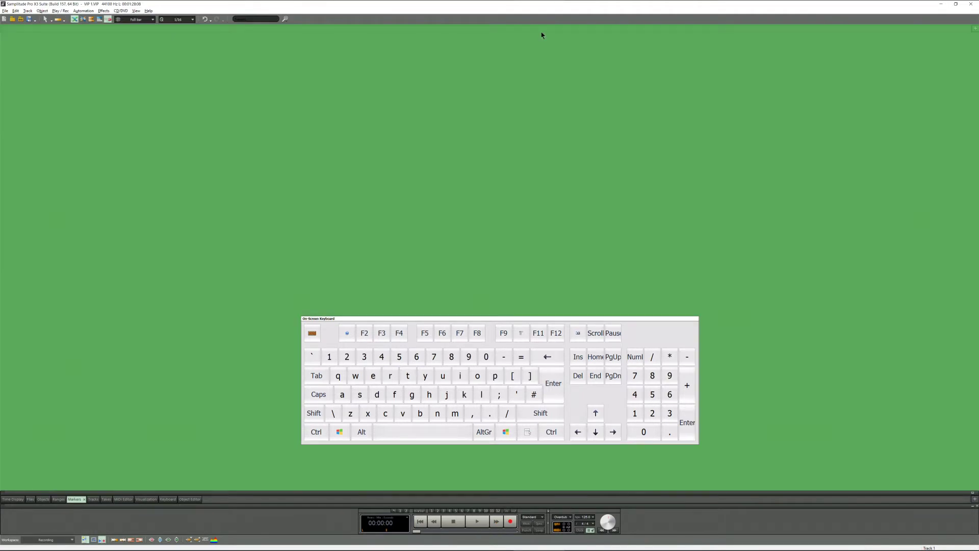
{"action": "left_click_drag", "start_coordinate": [542, 34], "coordinate": [541, 36]}
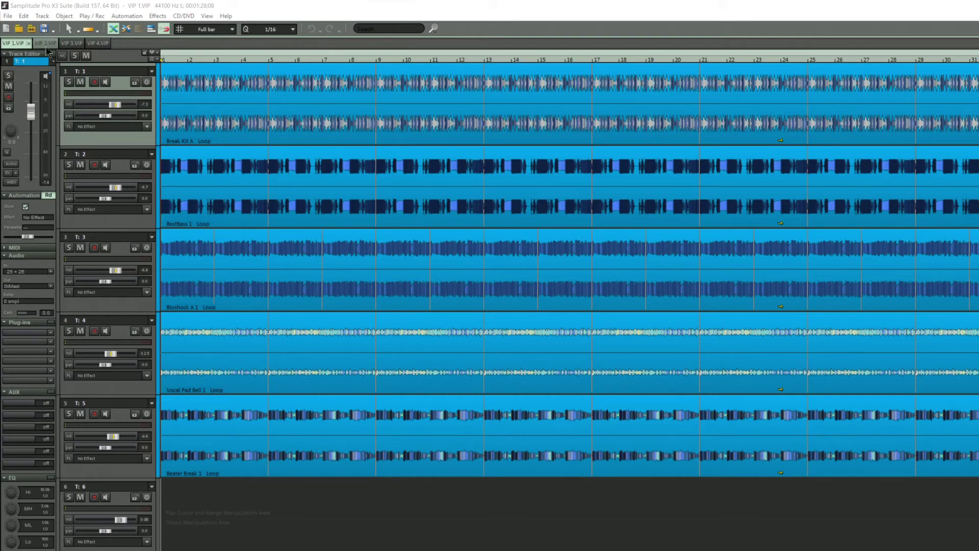
{"action": "left_click", "coordinate": [46, 47]}
{"action": "left_click", "coordinate": [68, 45]}
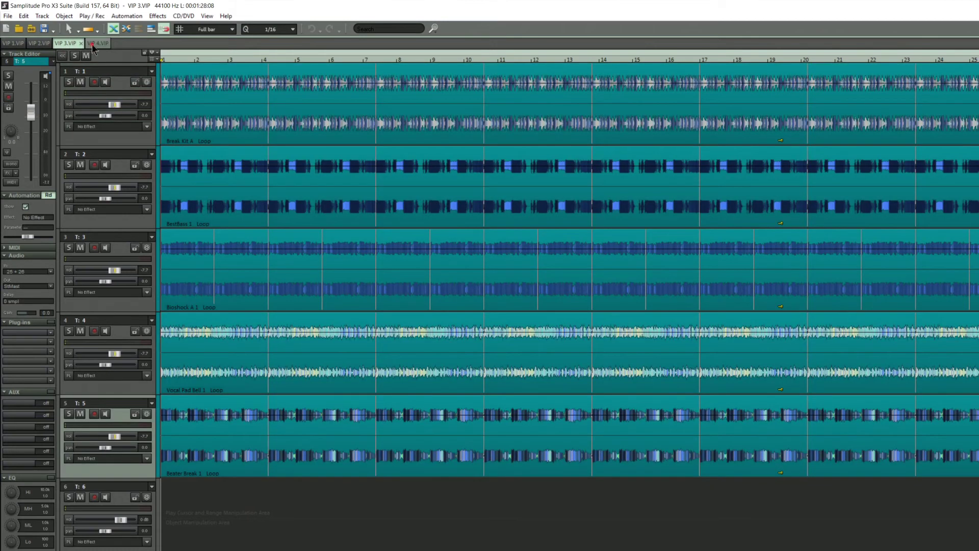
{"action": "left_click", "coordinate": [92, 43]}
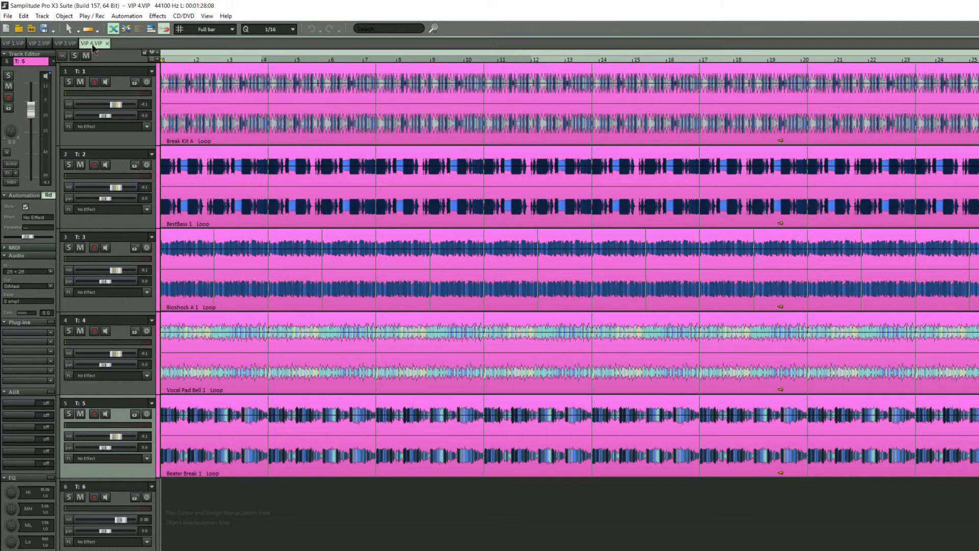
{"action": "left_click", "coordinate": [6, 44]}
{"action": "key", "text": "ctrl+super+o"}
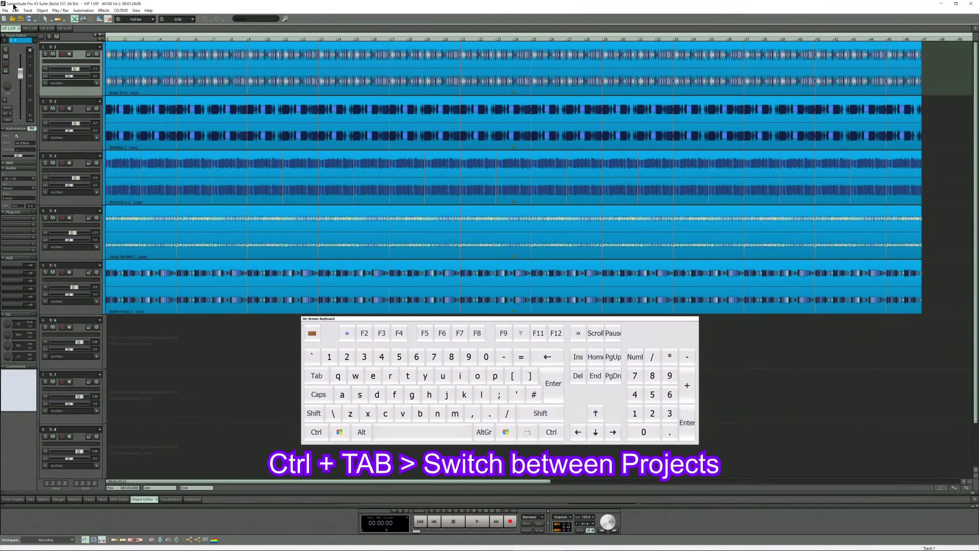
{"action": "key", "text": "ctrl"}
{"action": "key", "text": "ctrl+Tab"}
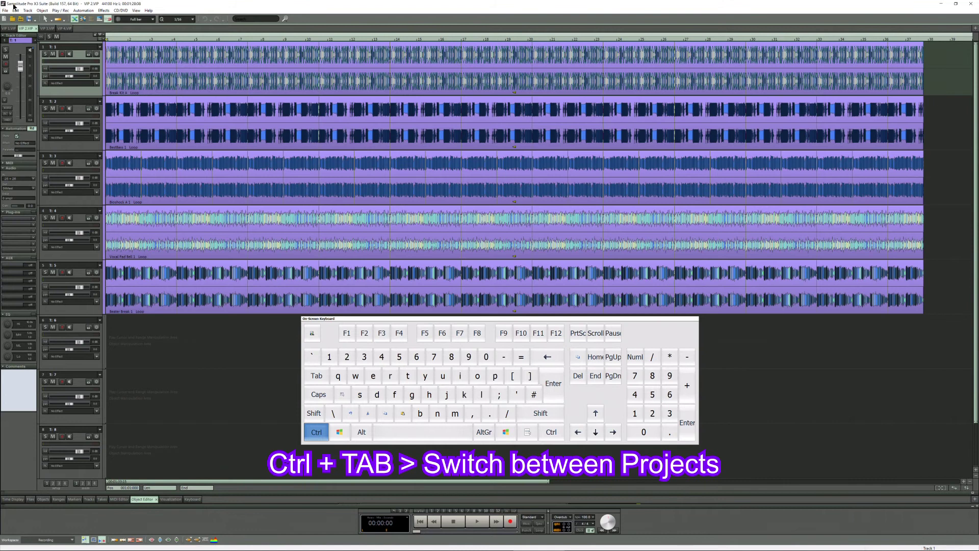
{"action": "key", "text": "ctrl+Tab"}
{"action": "key", "text": "ctrl+Tab"}
{"action": "key", "text": "ctrl+Tab"}
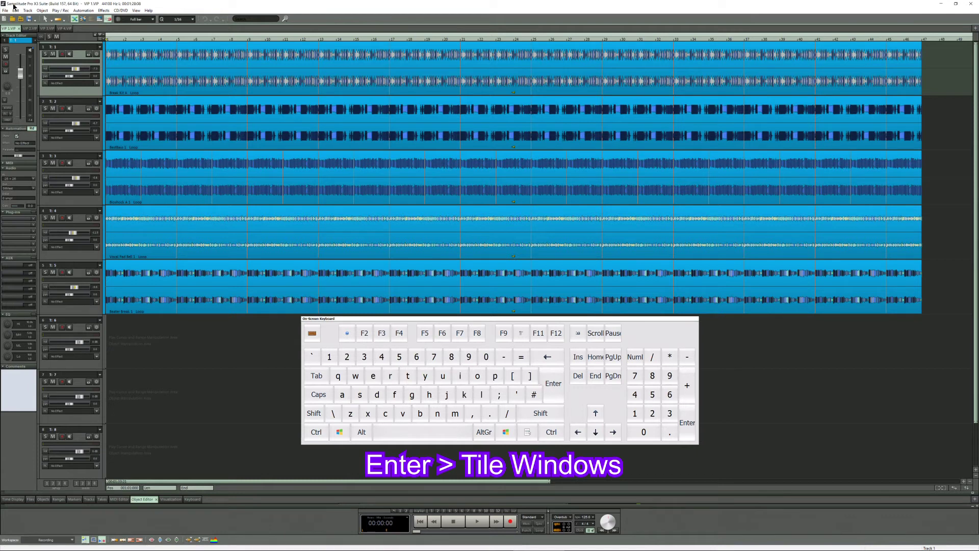
Tile the four VIP projects in a two-by-two grid and cycle the active tile with Ctrl+Tab
{"action": "key", "text": "Return"}
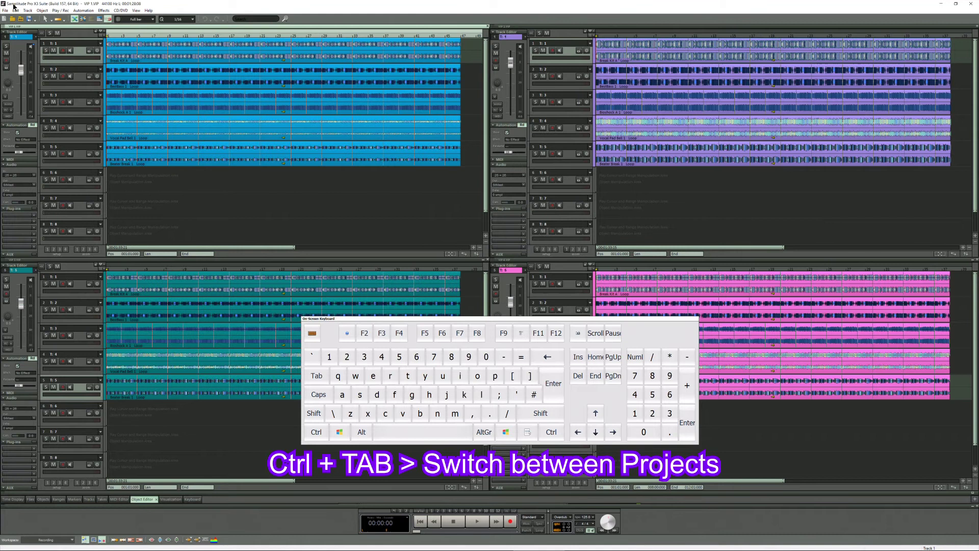
{"action": "key", "text": "ctrl+Tab"}
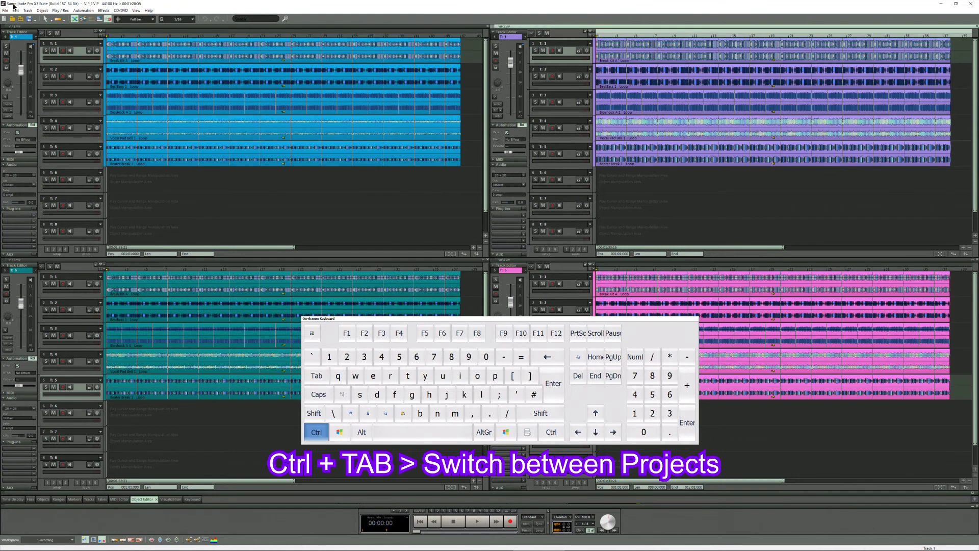
{"action": "key", "text": "ctrl+Tab"}
{"action": "key", "text": "ctrl+Tab"}
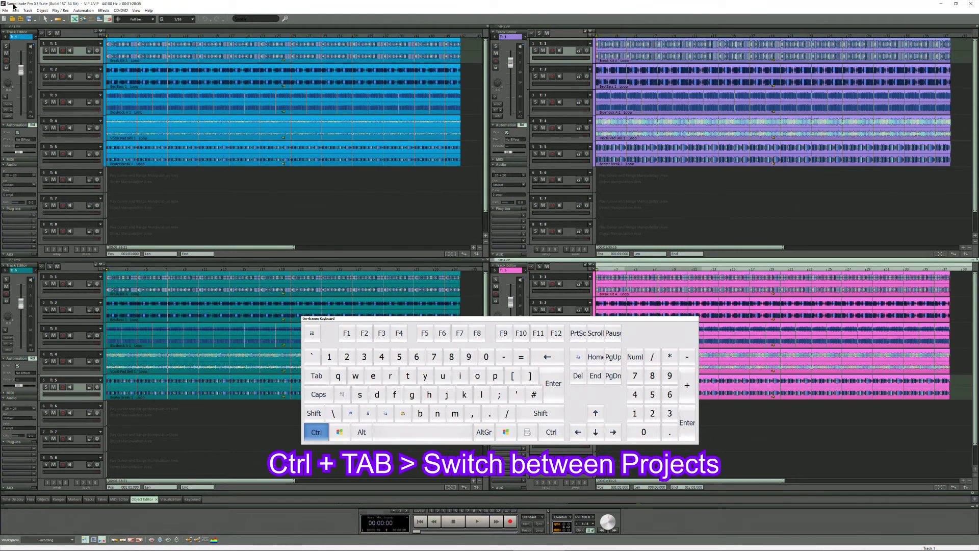
{"action": "key", "text": "ctrl+Tab"}
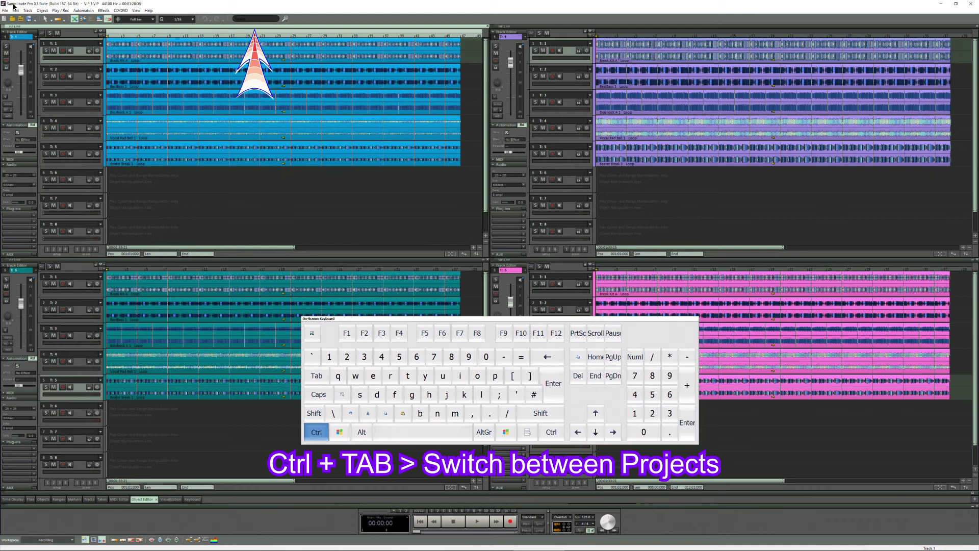
{"action": "key", "text": "ctrl+Tab"}
{"action": "key", "text": "ctrl+Tab"}
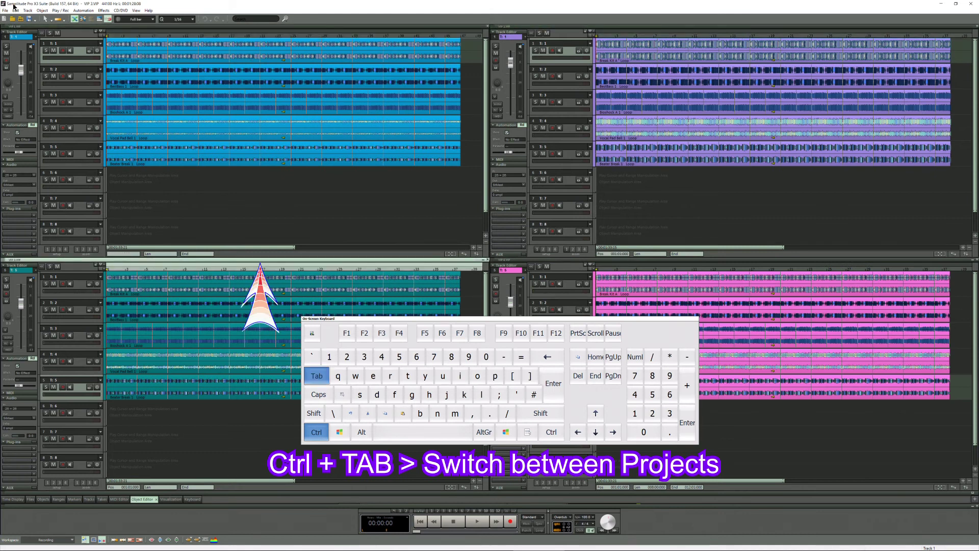
{"action": "key", "text": "ctrl+Tab"}
{"action": "key", "text": "ctrl+Tab"}
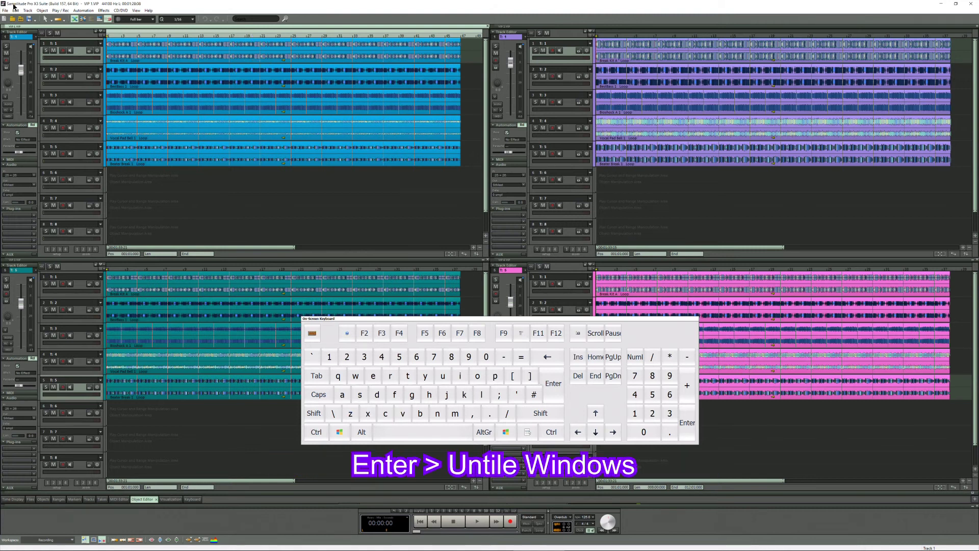
Untile the projects from the Ctrl+Tab switcher so VIP 1 fills the workspace alone
{"action": "key", "text": "Return"}
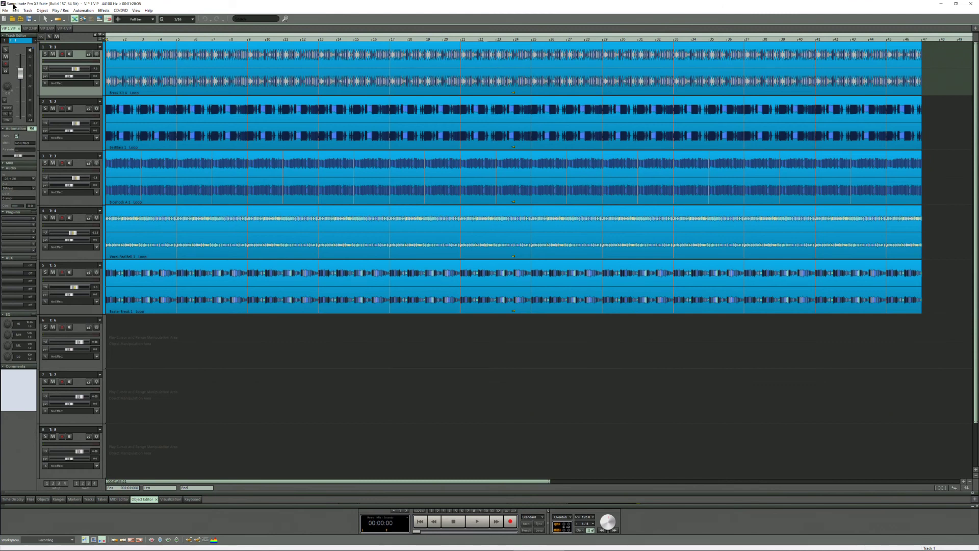